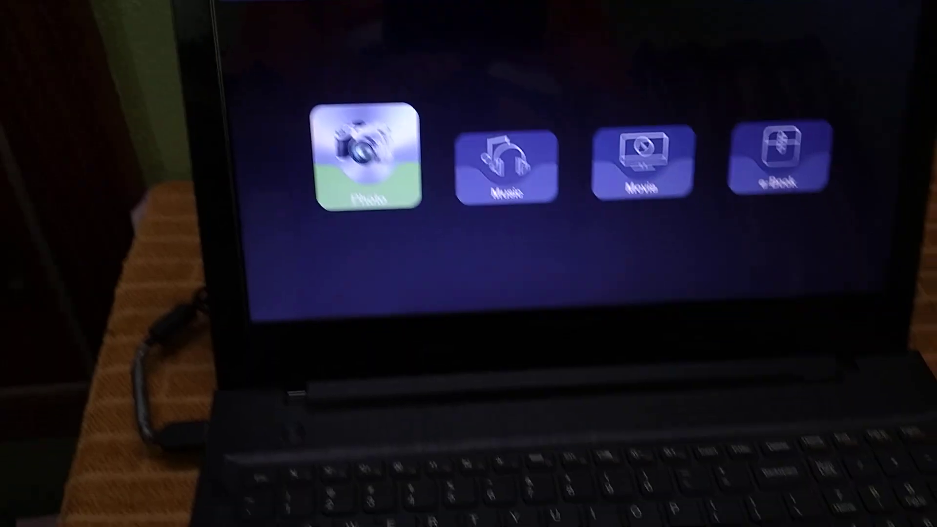
key("Right")
key("Right")
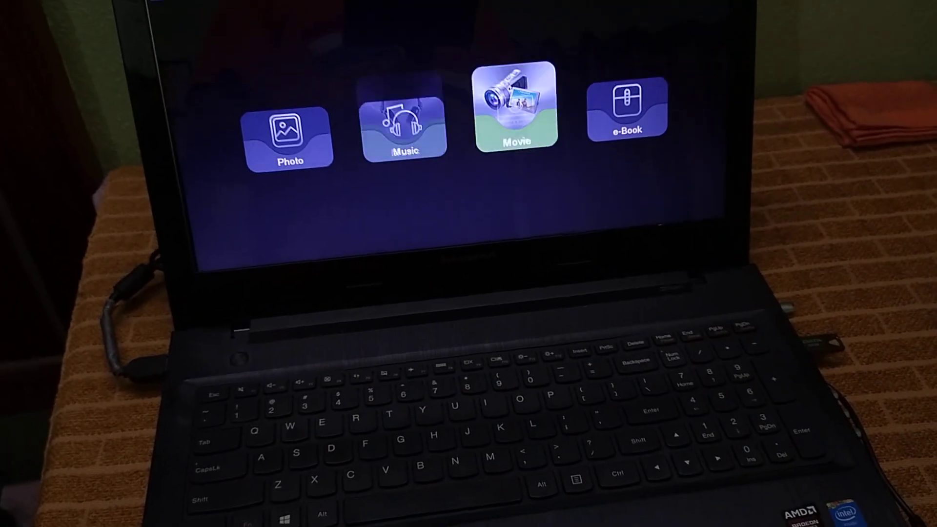
key("Return")
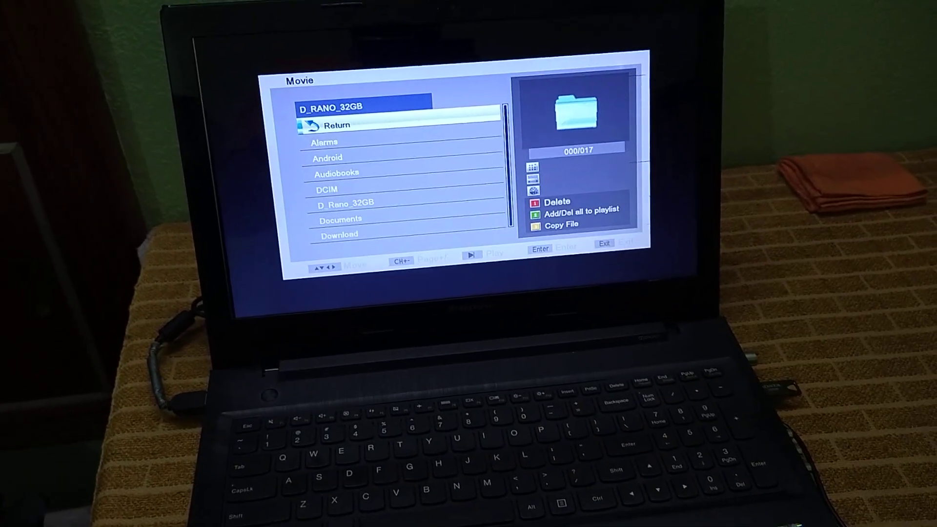
key("Up")
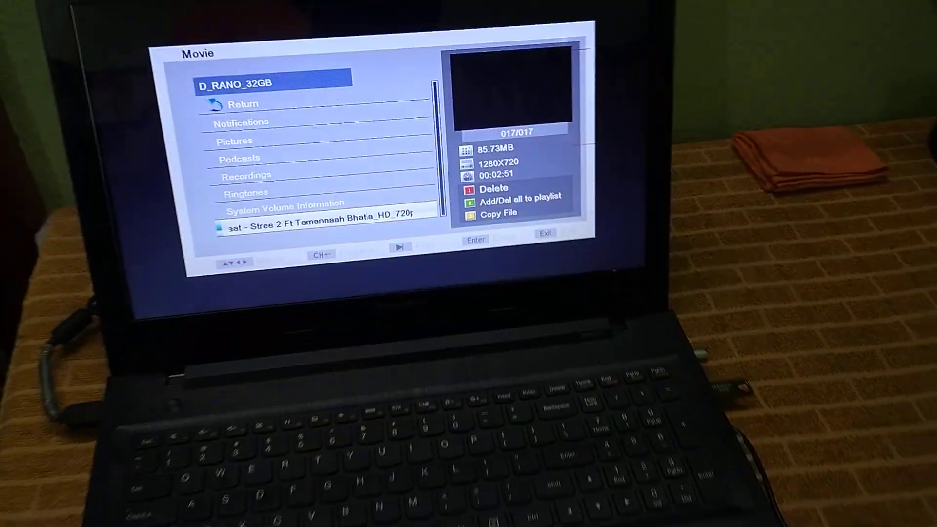
key("Return")
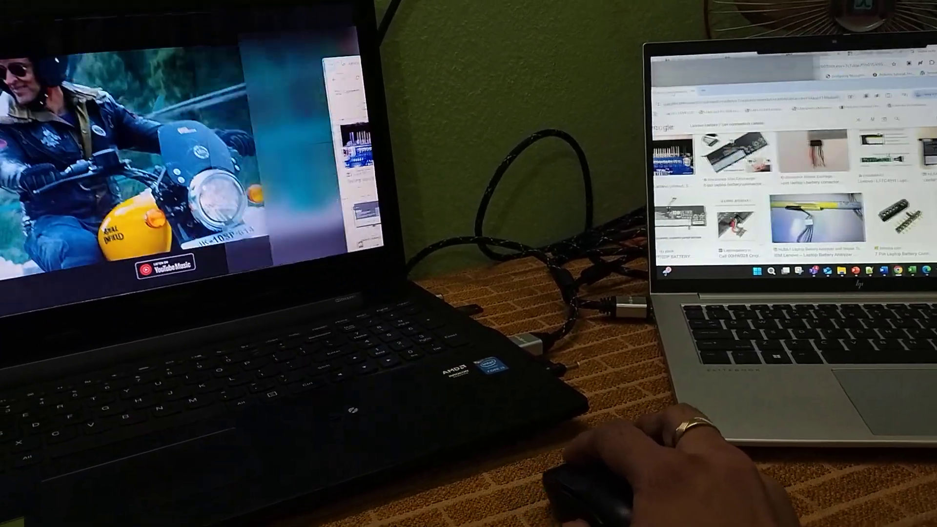
mouse_move(241, 56)
left_mouse_down()
mouse_move(147, 58)
mouse_move(732, 69)
left_mouse_up()
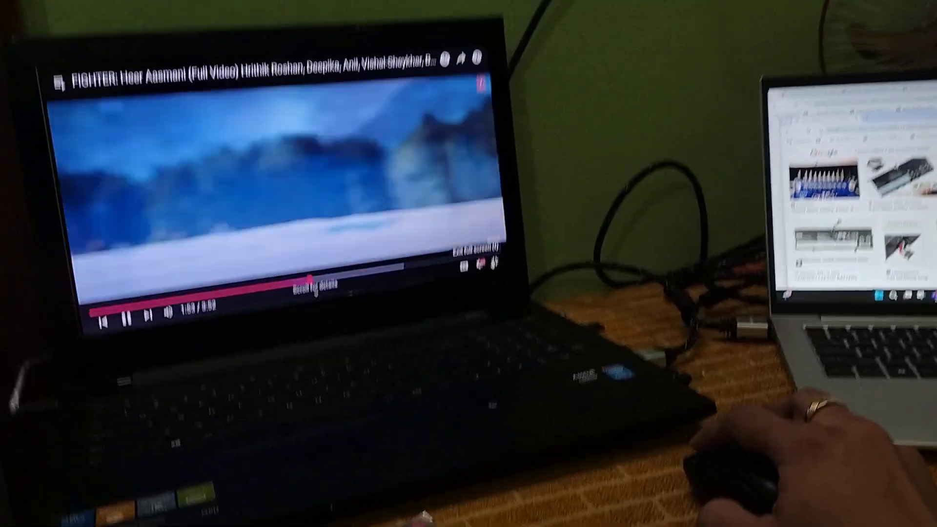
left_click(402, 145)
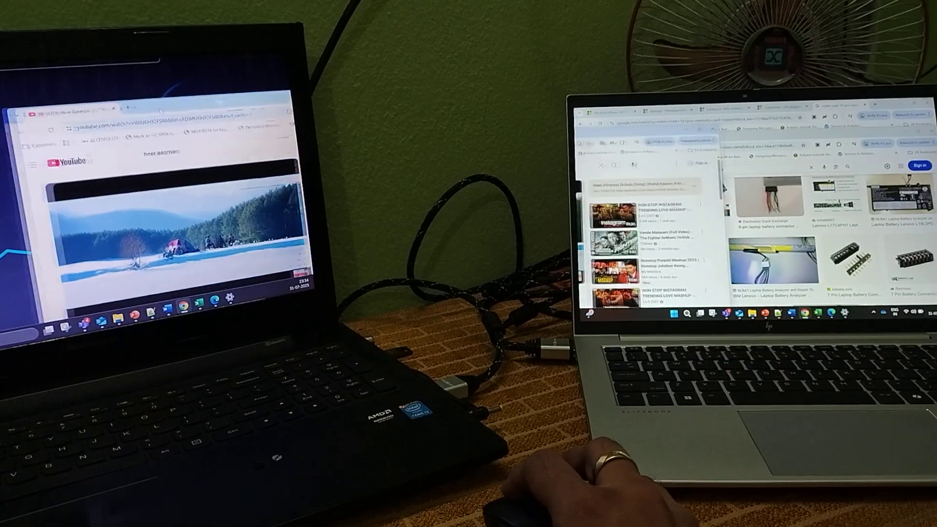
left_click_drag(321, 67, 659, 136)
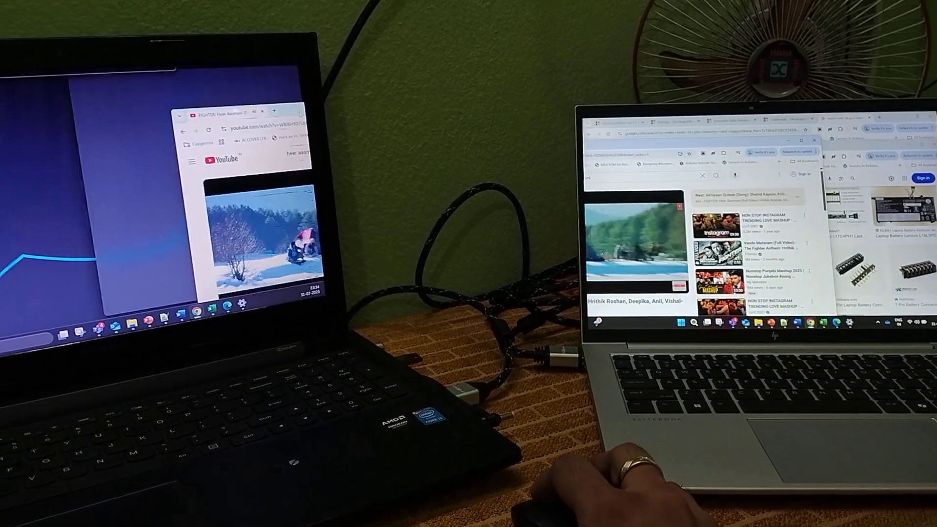